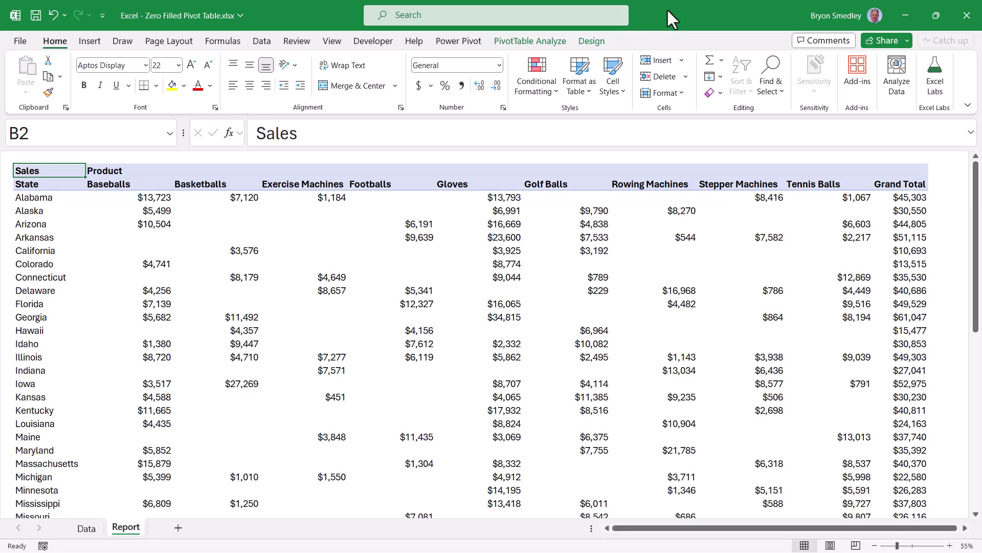
- Set the pivot table's options so empty cells display 0
{"action": "left_click", "coordinate": [541, 43]}
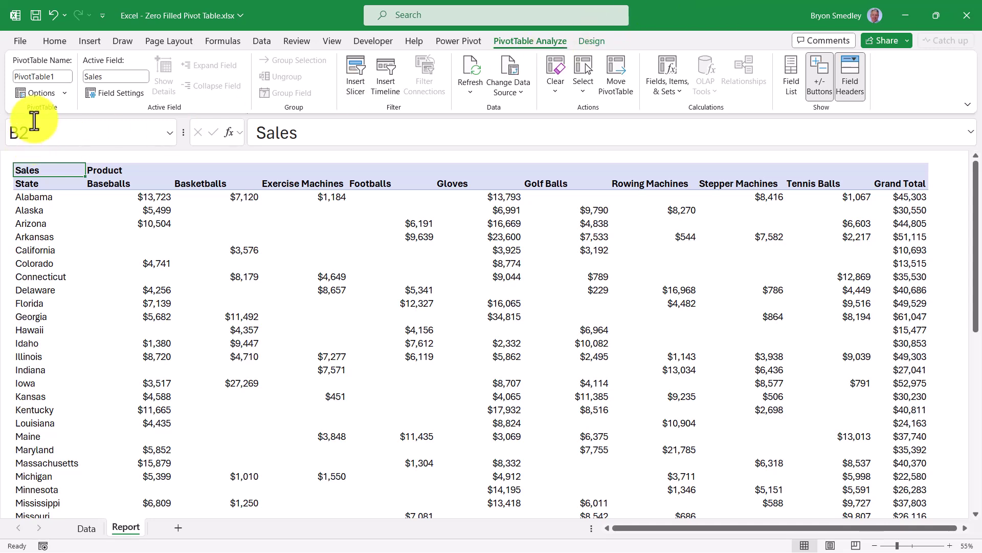
{"action": "left_click", "coordinate": [40, 93]}
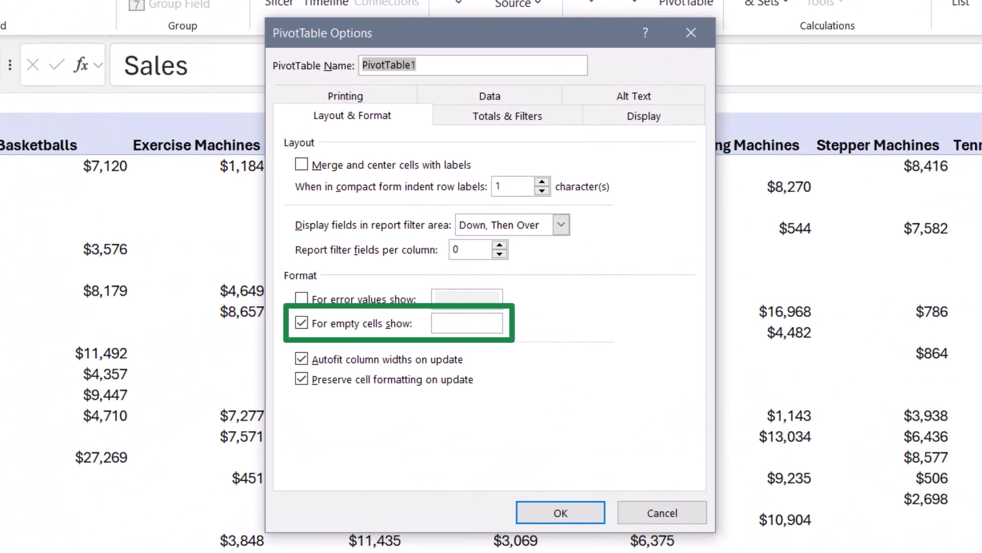
{"action": "left_click", "coordinate": [466, 322]}
{"action": "type", "text": "0"}
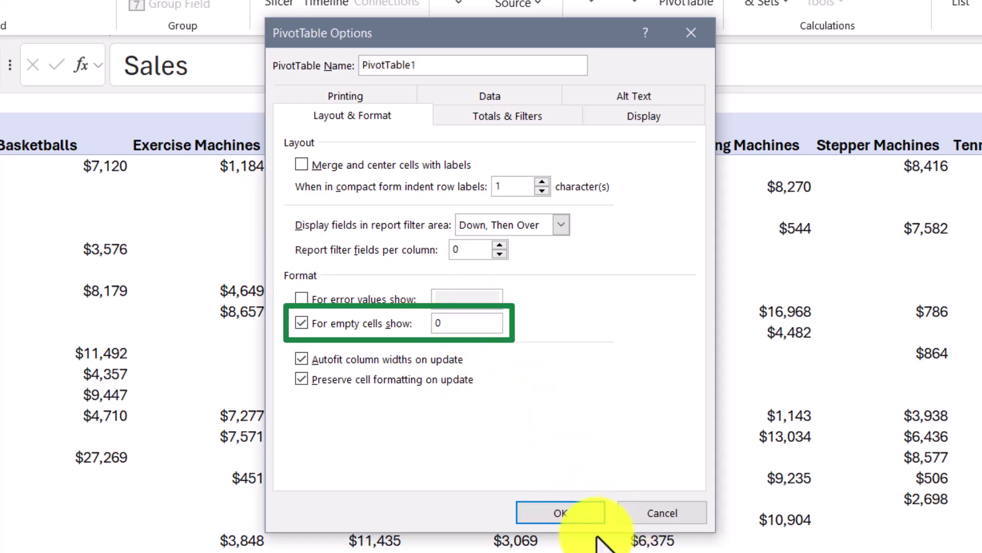
{"action": "left_click", "coordinate": [568, 515]}
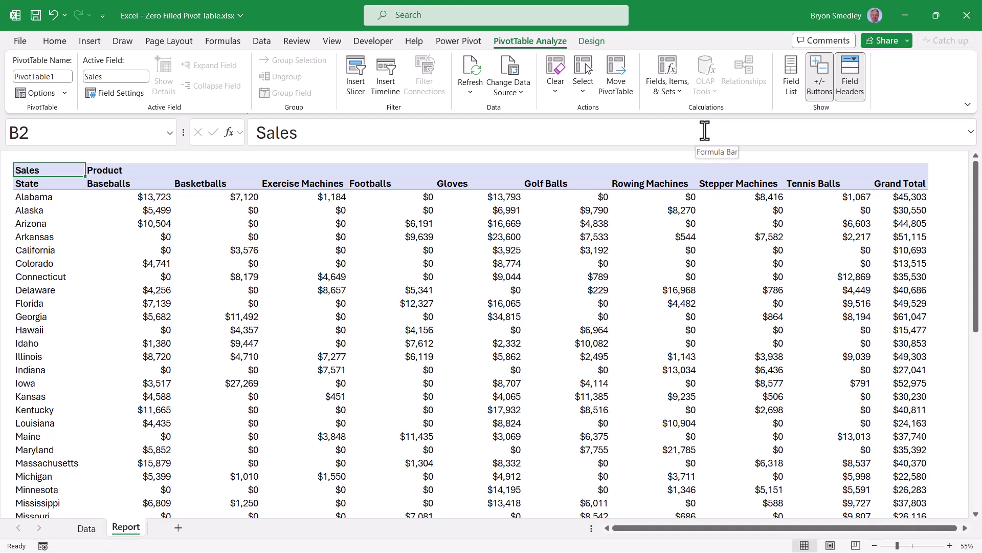
- Start an Equal To highlight rule from the Delaware Gloves $0 cell with a custom format
{"action": "left_click", "coordinate": [508, 291]}
{"action": "left_click", "coordinate": [60, 36]}
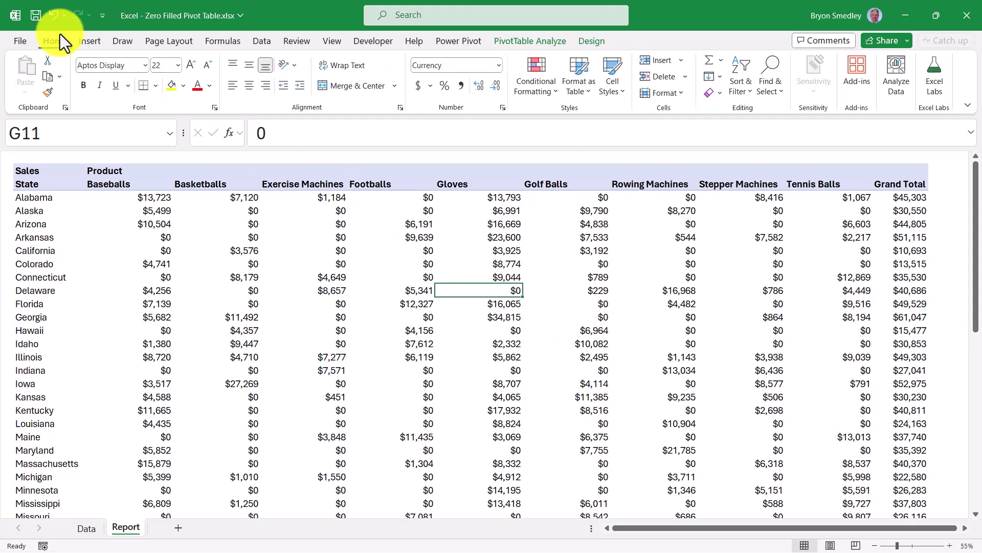
{"action": "left_click", "coordinate": [542, 76]}
{"action": "mouse_move", "coordinate": [543, 116]}
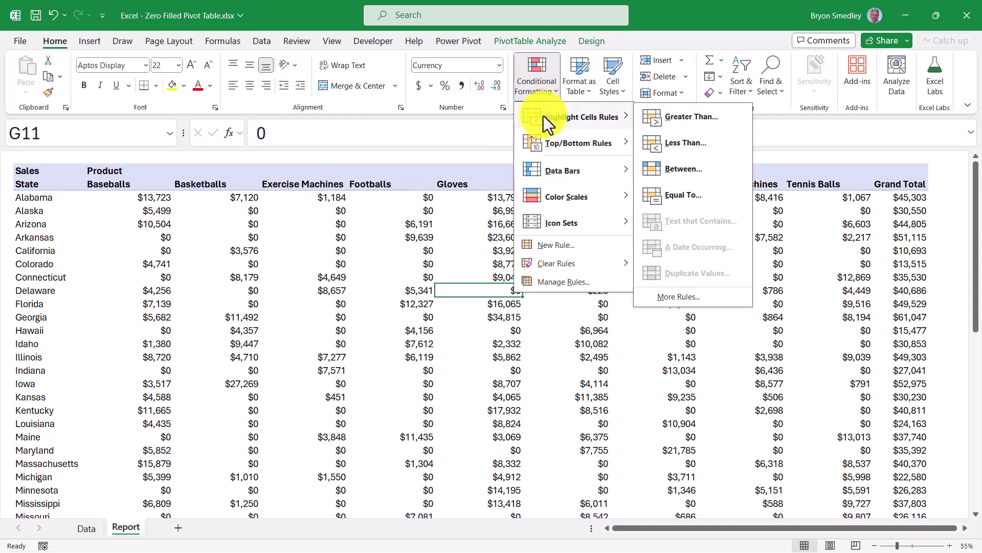
{"action": "left_click", "coordinate": [684, 198]}
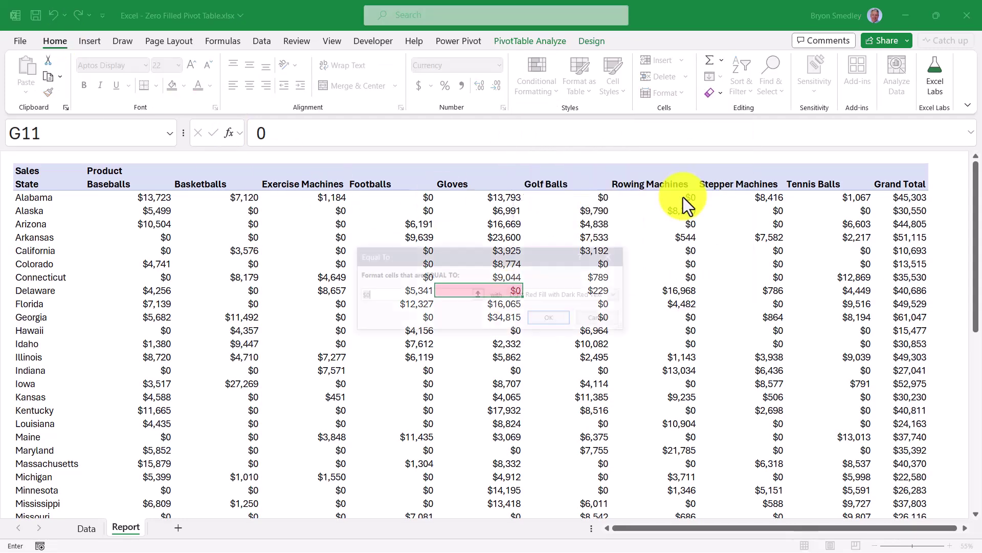
{"action": "left_click", "coordinate": [618, 295]}
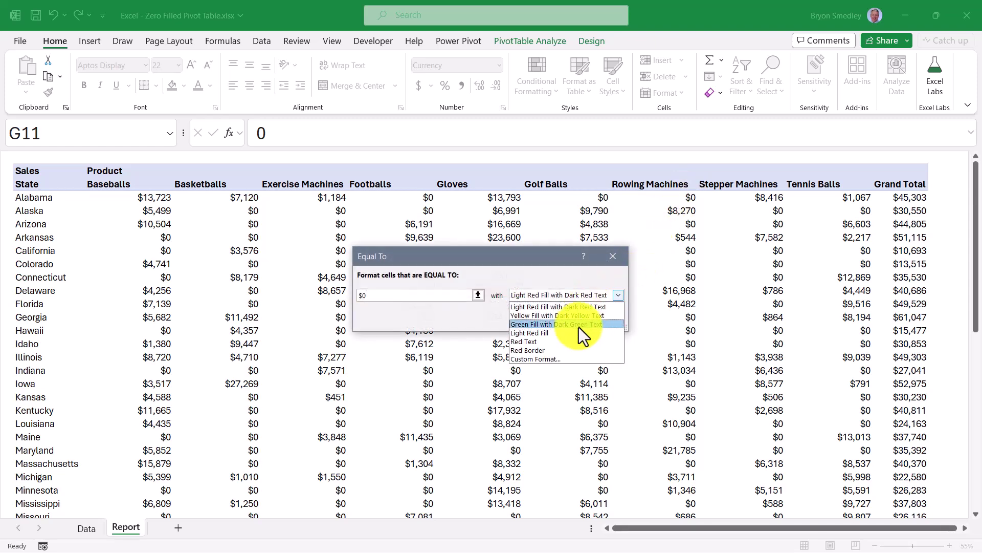
{"action": "left_click", "coordinate": [569, 360]}
- Give matching cells a light gray font and apply the rule to all State and Product sales values
{"action": "left_click", "coordinate": [555, 237]}
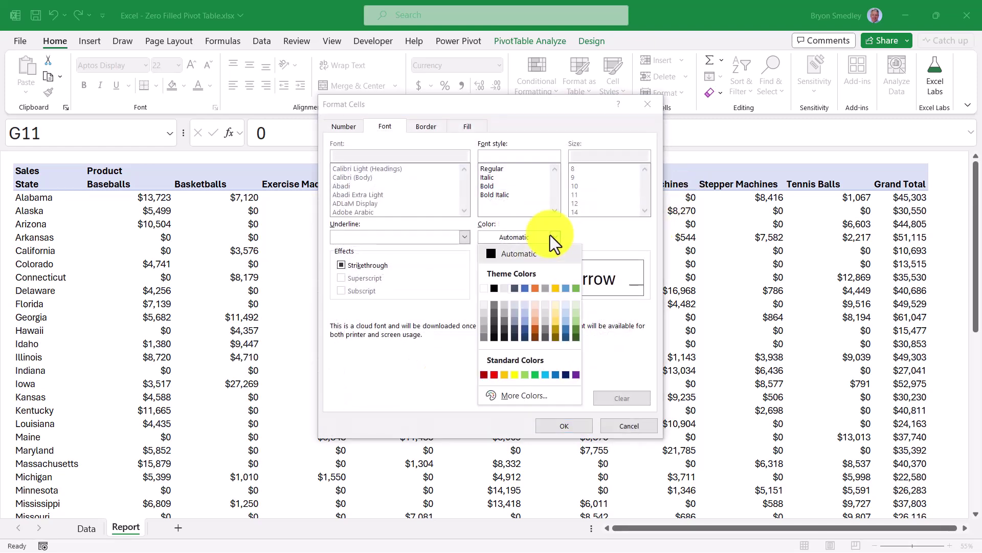
{"action": "left_click", "coordinate": [495, 326]}
{"action": "left_click", "coordinate": [563, 426]}
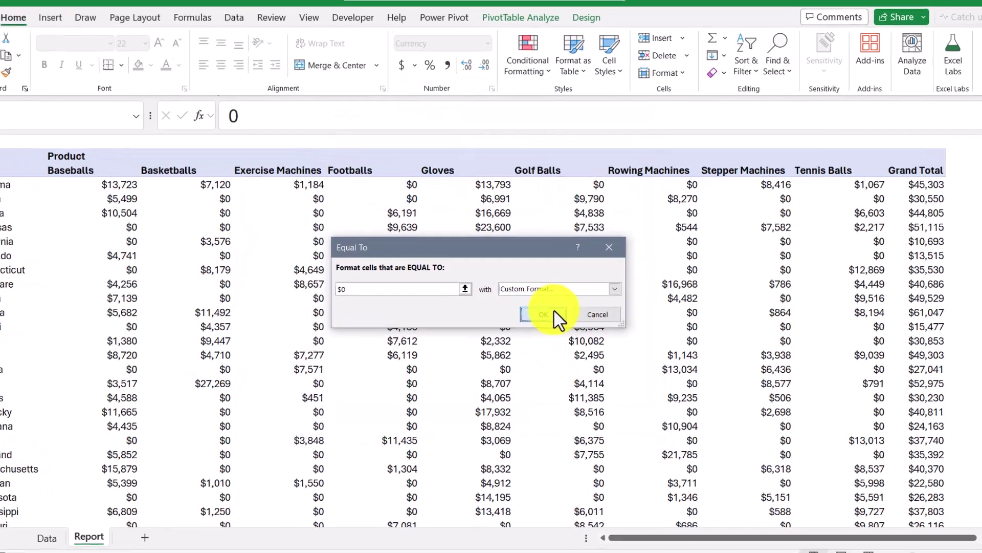
{"action": "left_click", "coordinate": [559, 321]}
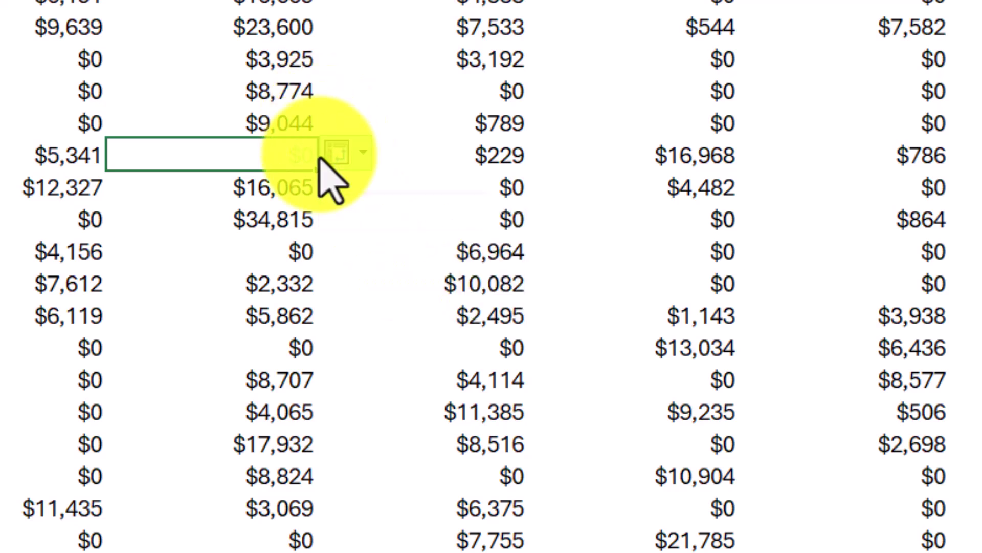
{"action": "left_click", "coordinate": [338, 156]}
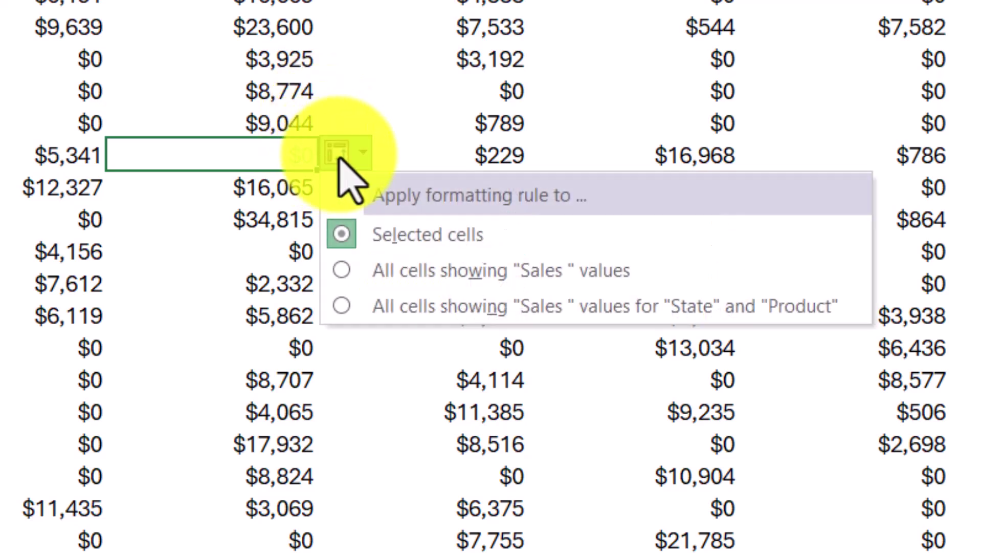
{"action": "left_click", "coordinate": [432, 307]}
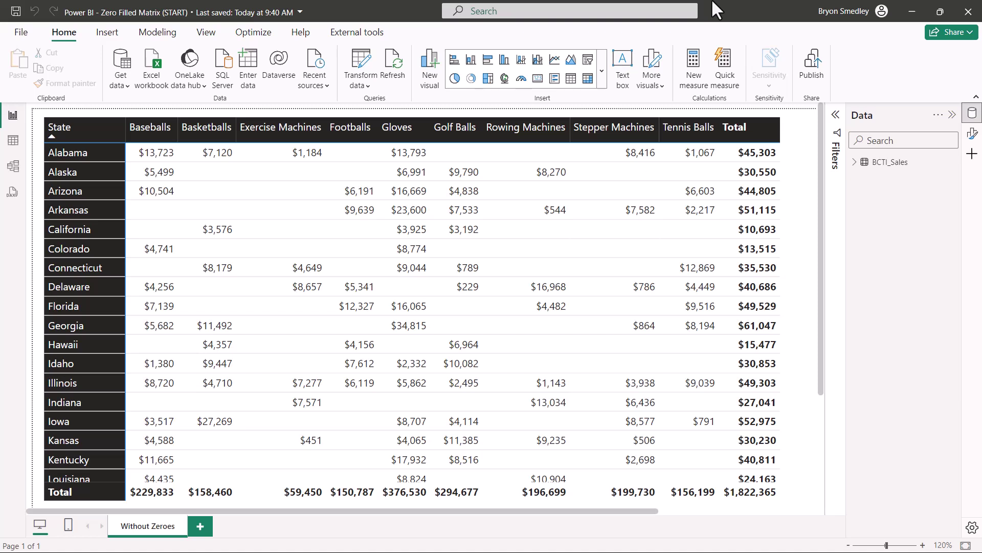
- Create the calculated table Zero_Fields = DISTINCT(BCTI_Sales[State]) and view its data
{"action": "left_click", "coordinate": [165, 34]}
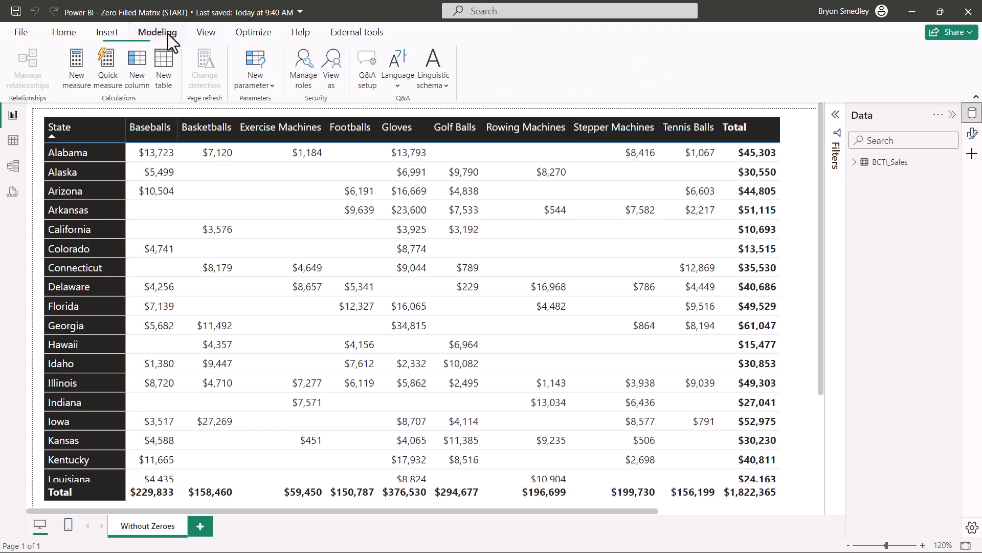
{"action": "left_click", "coordinate": [166, 71]}
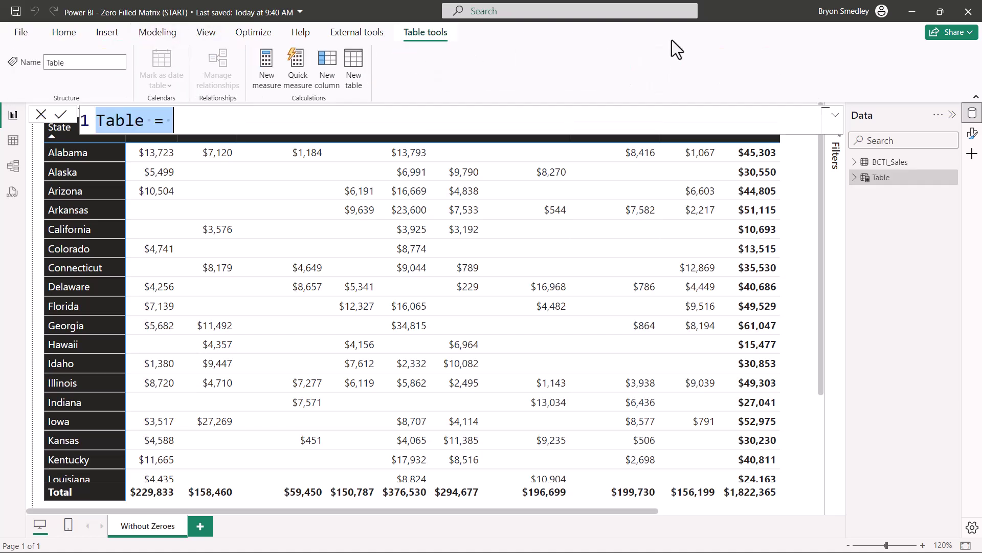
{"action": "type", "text": "Zero_F"}
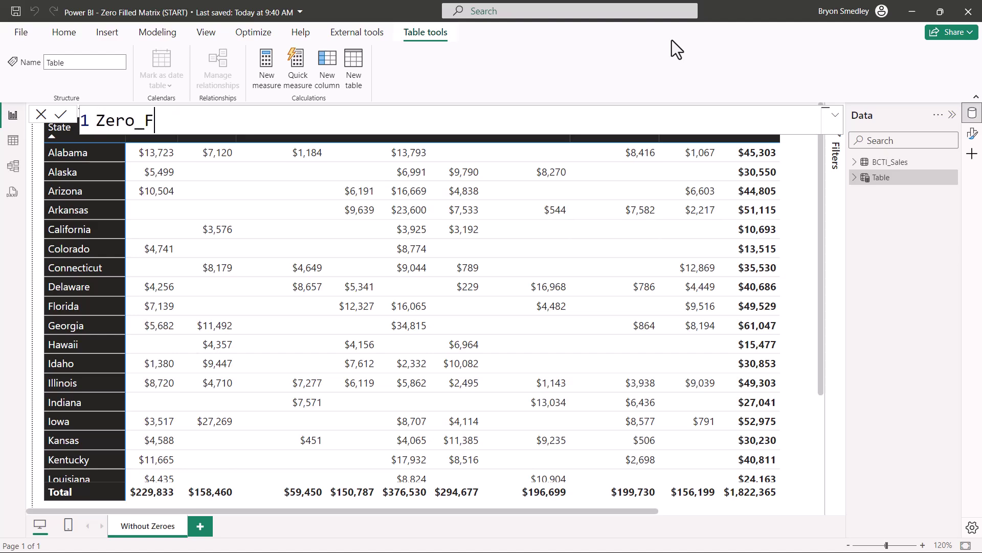
{"action": "type", "text": "ields = DIS"}
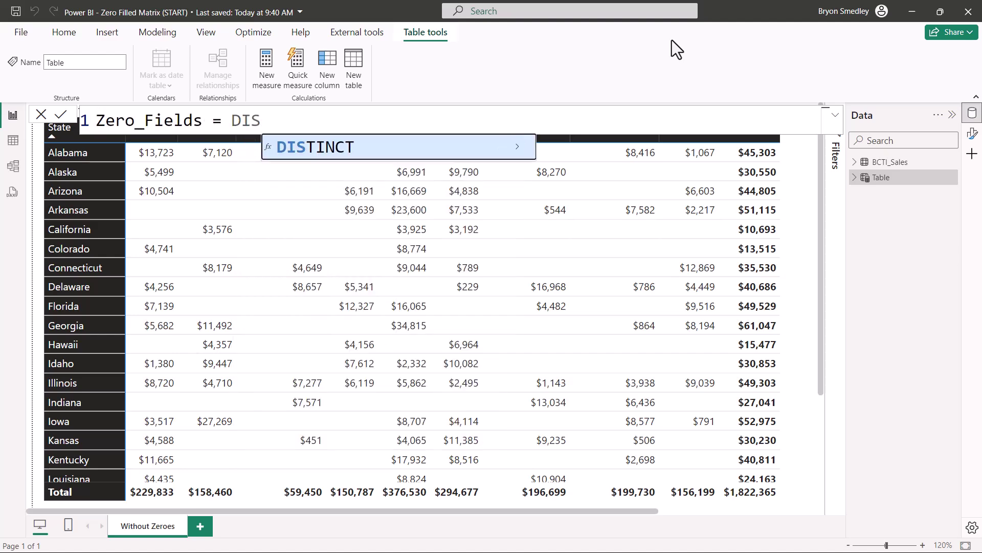
{"action": "key", "text": "Tab"}
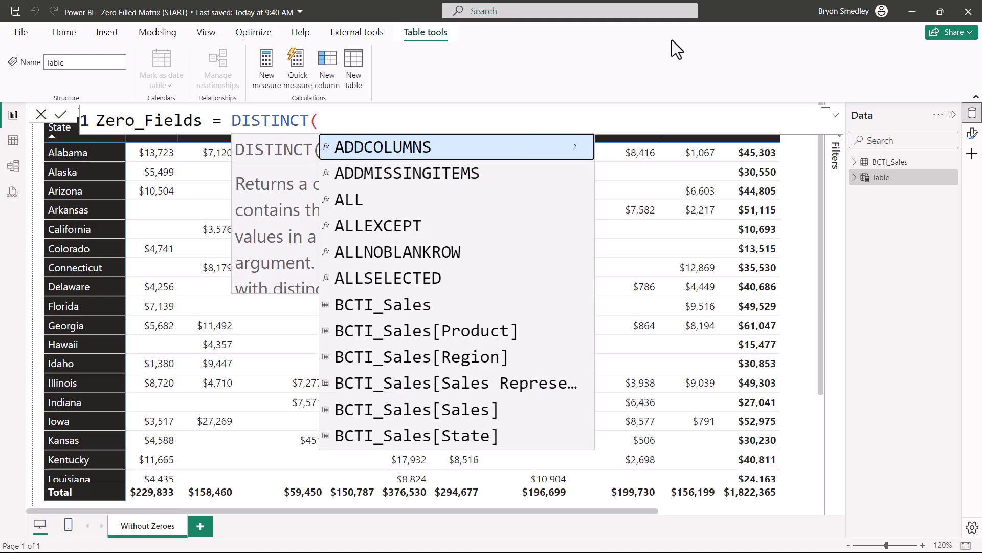
{"action": "key", "text": "Down"}
{"action": "key", "text": "Down"}
{"action": "key", "text": "Down"}
{"action": "key", "text": "Down"}
{"action": "key", "text": "Down"}
{"action": "key", "text": "Down"}
{"action": "key", "text": "Down"}
{"action": "key", "text": "Down"}
{"action": "key", "text": "Down"}
{"action": "key", "text": "Down"}
{"action": "key", "text": "Down"}
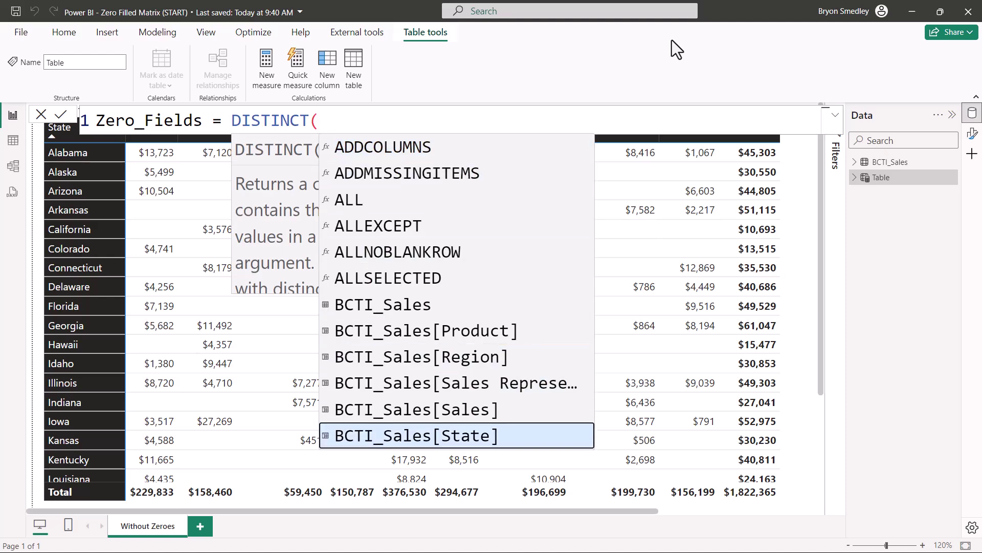
{"action": "key", "text": "Tab"}
{"action": "type", "text": ")"}
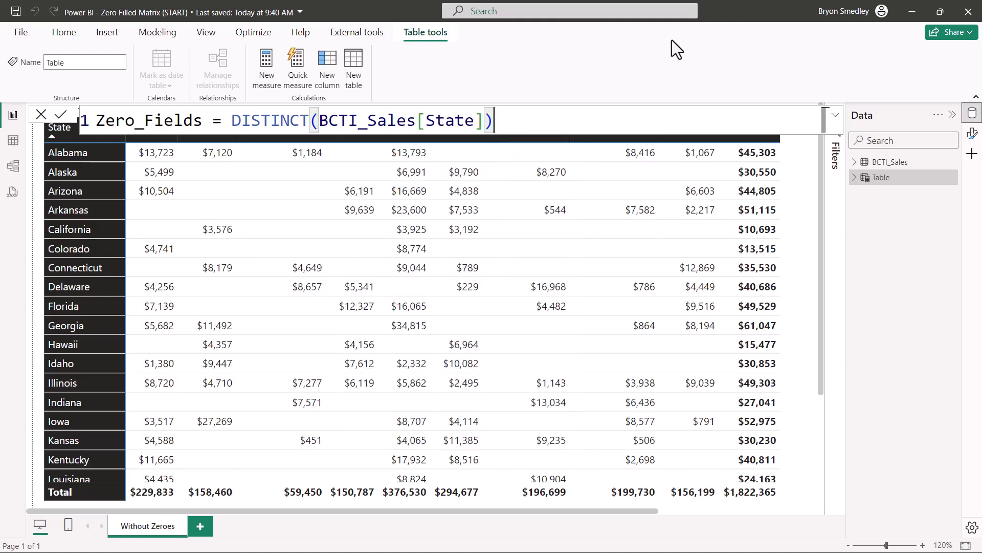
{"action": "key", "text": "Return"}
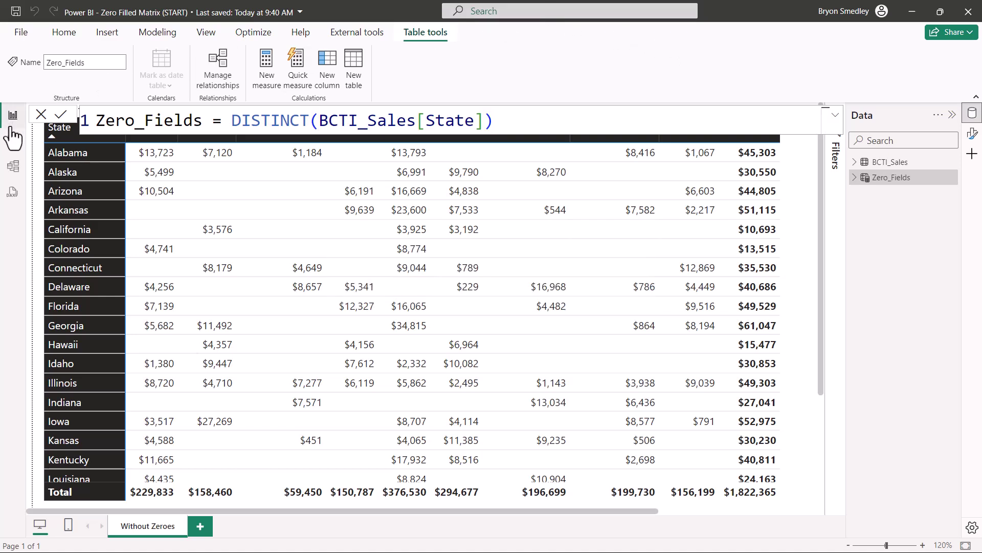
{"action": "left_click", "coordinate": [13, 137]}
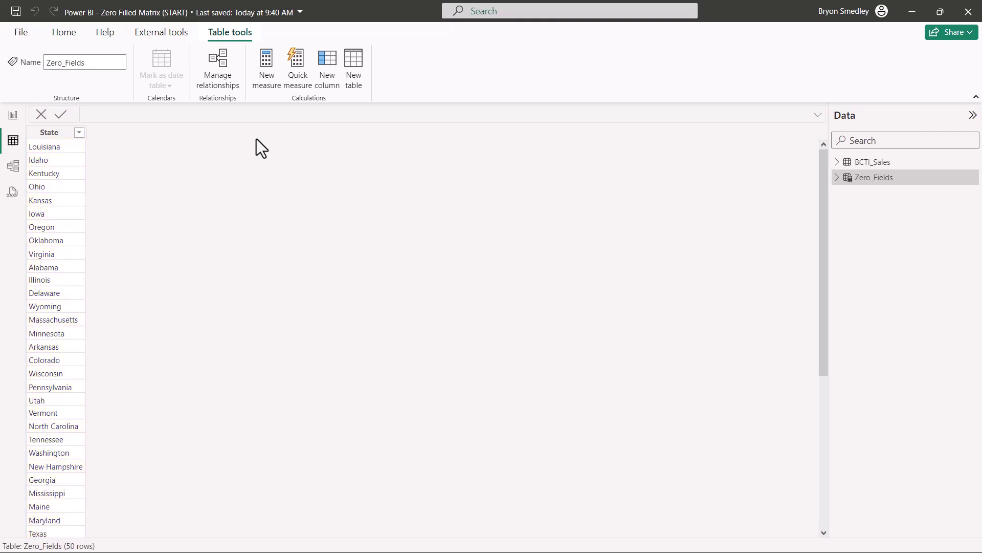
- Sort the states alphabetically and rename the column to 'States with Zeroes'
{"action": "left_click", "coordinate": [79, 133]}
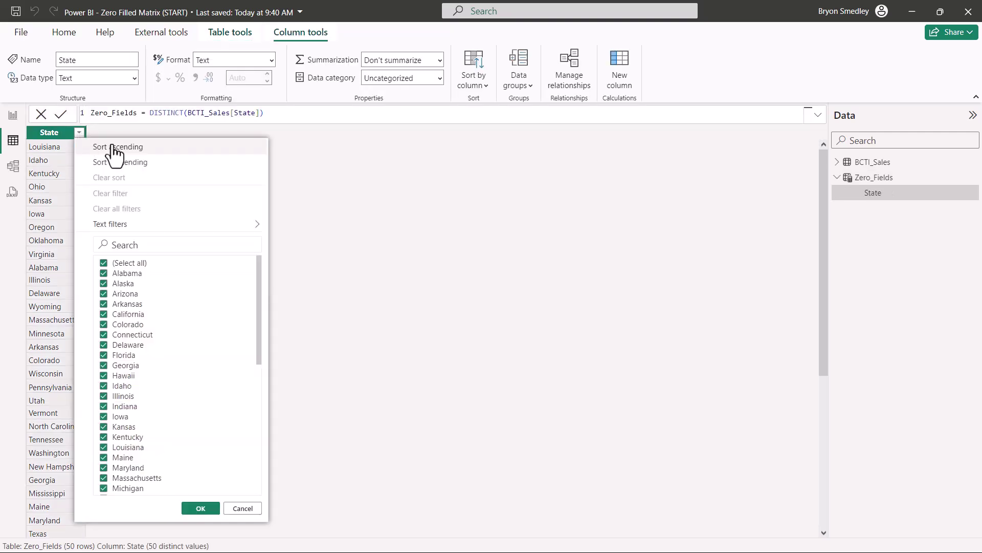
{"action": "left_click", "coordinate": [108, 147]}
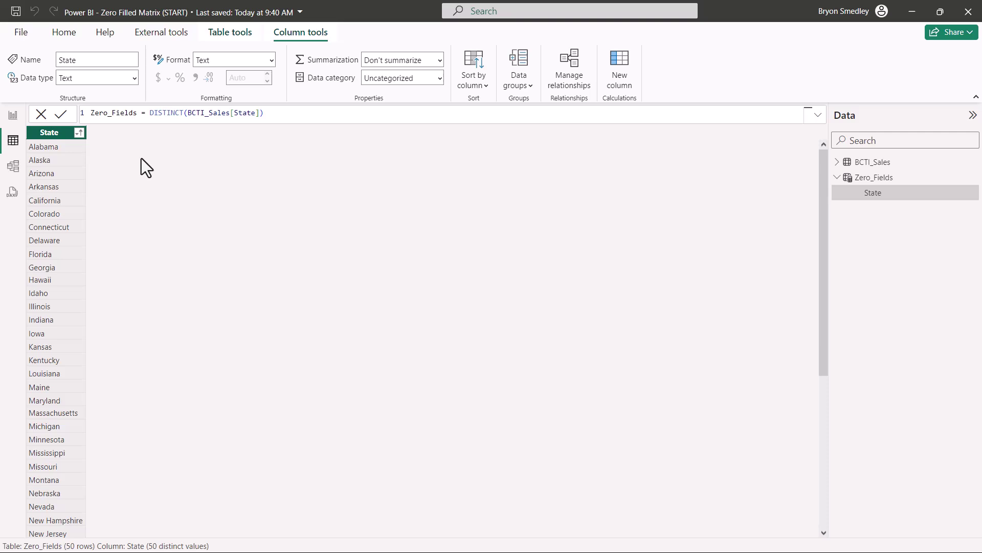
{"action": "double_click", "coordinate": [63, 134]}
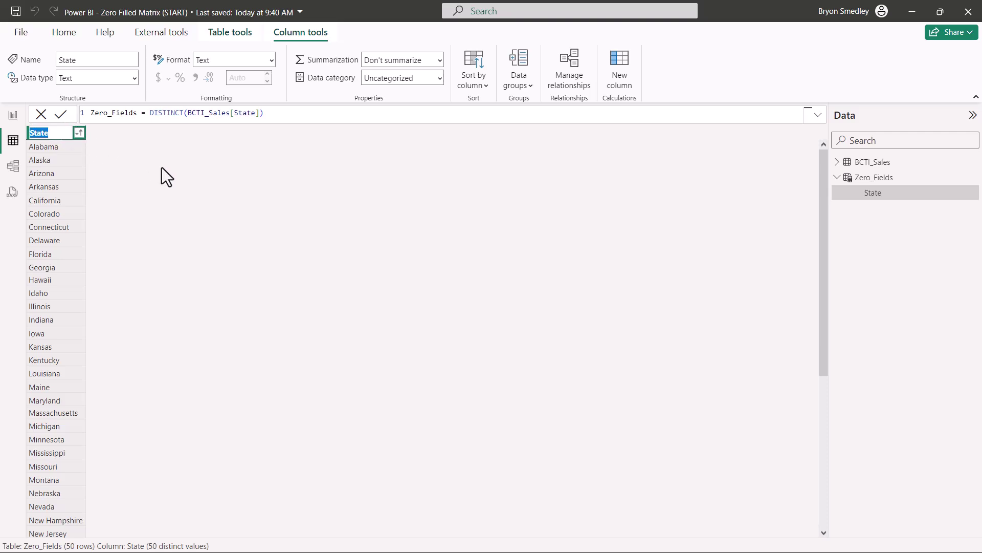
{"action": "key", "text": "End"}
{"action": "type", "text": "s with Zeroes"}
{"action": "key", "text": "Return"}
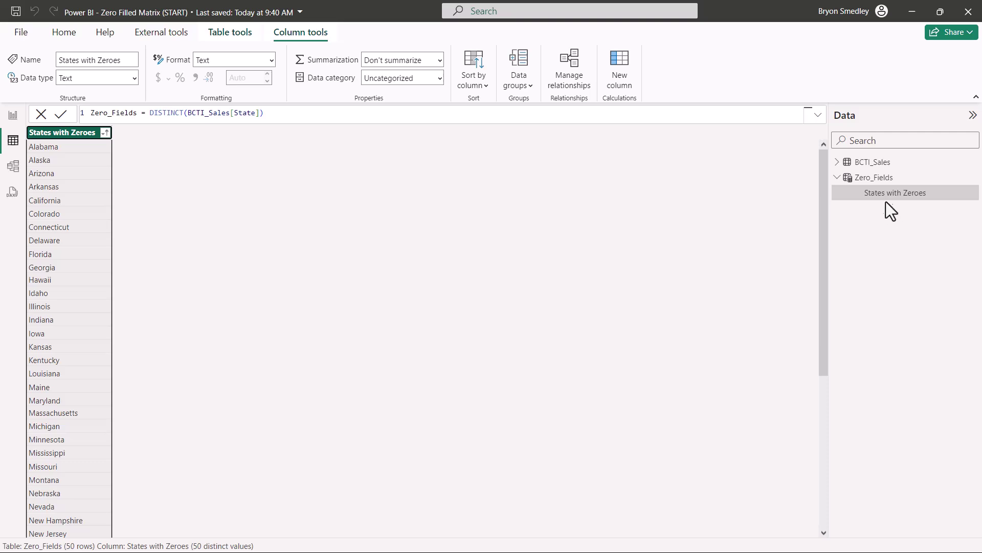
- Add the measure Sales with Zeroes = SUM(BCTI_Sales[Sales]) to the Zero_Fields table
{"action": "right_click", "coordinate": [865, 177]}
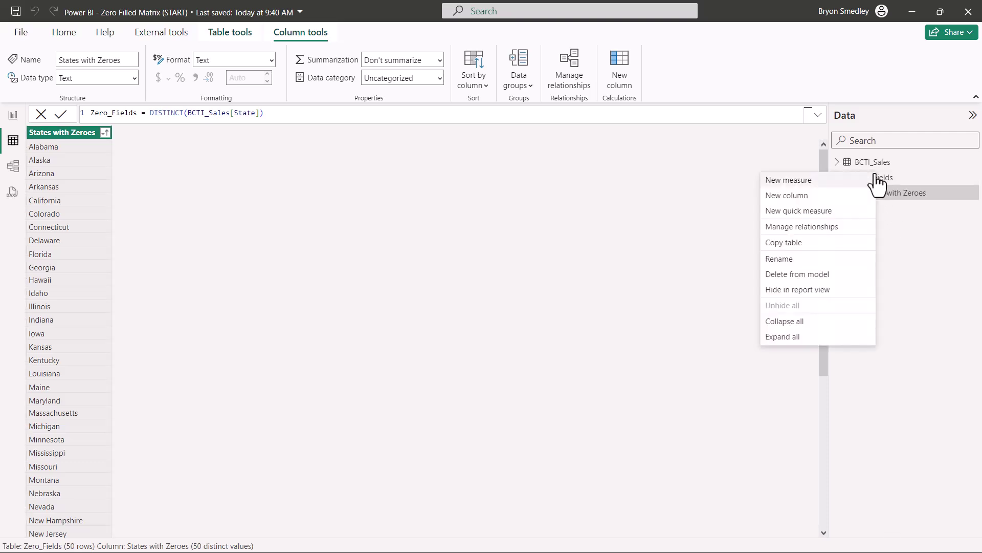
{"action": "left_click", "coordinate": [819, 181]}
{"action": "type", "text": "Sa"}
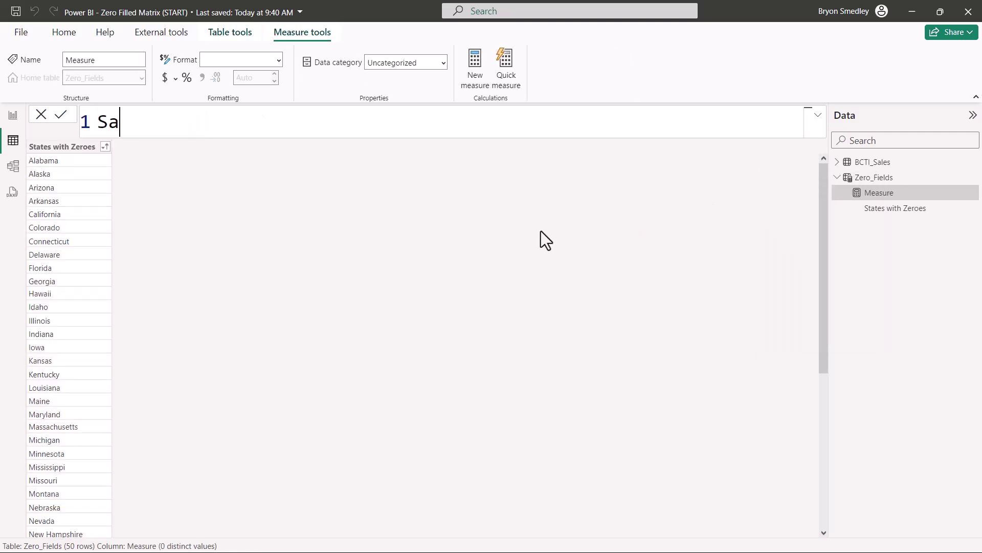
{"action": "type", "text": "les with Zeroes = SUM("}
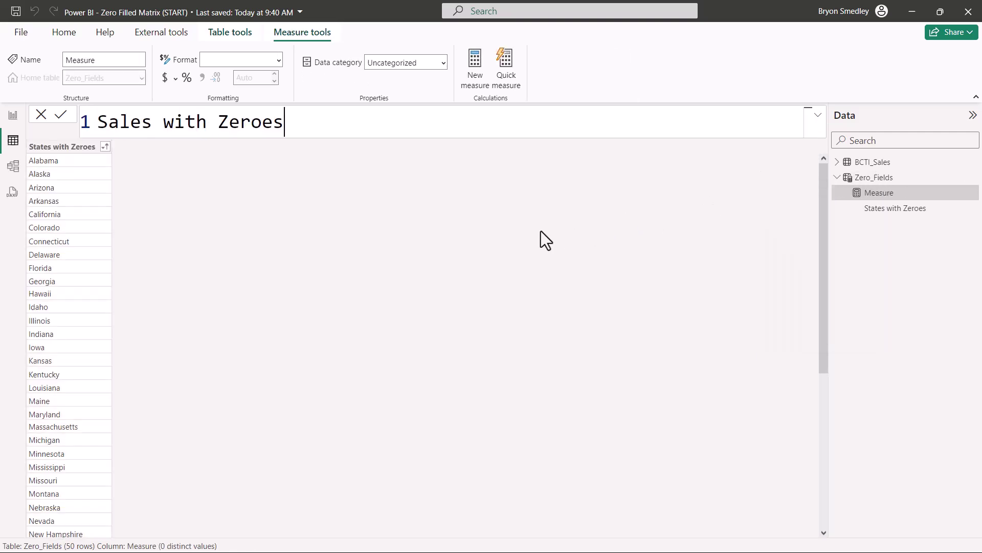
{"action": "key", "text": "Down"}
{"action": "key", "text": "Down"}
{"action": "key", "text": "Down"}
{"action": "key", "text": "Down"}
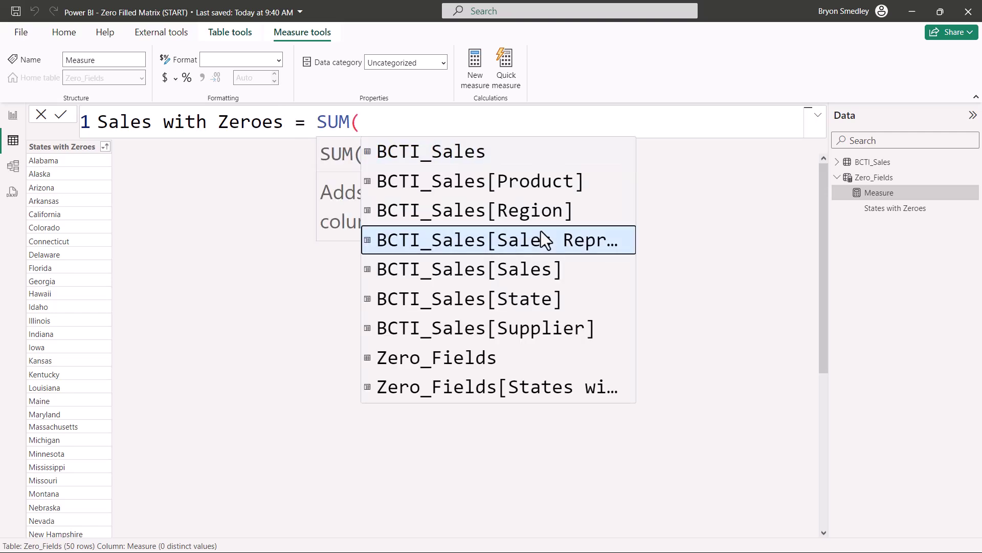
{"action": "key", "text": "Tab"}
{"action": "type", "text": ")"}
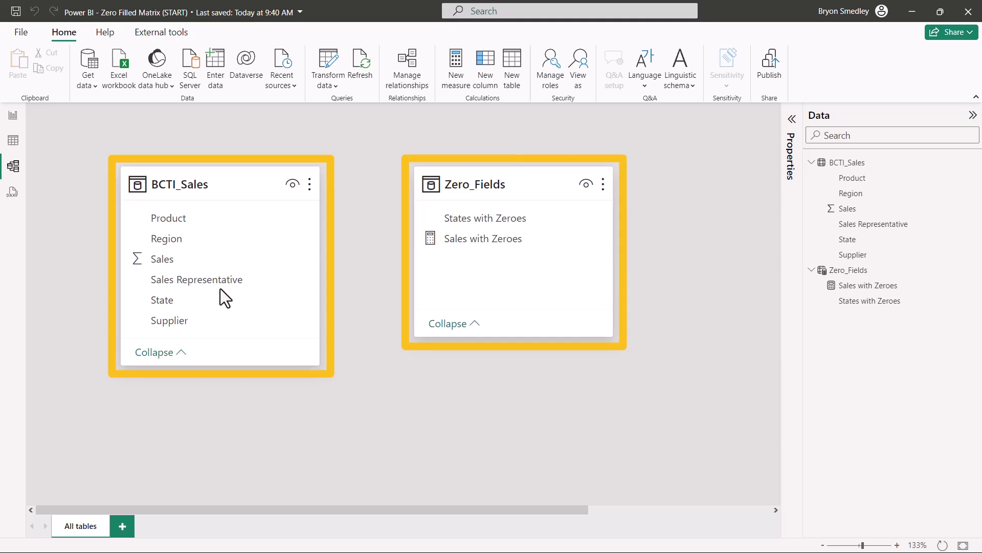
- Link BCTI_Sales[State] to Zero_Fields[States with Zeroes] and go back to the report page
{"action": "left_click", "coordinate": [166, 303]}
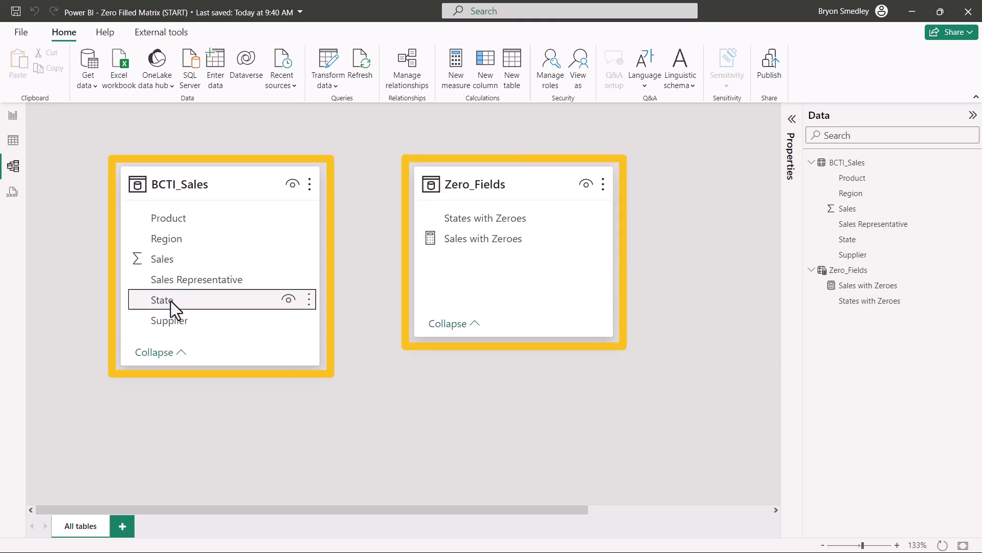
{"action": "left_click_drag", "start_coordinate": [170, 301], "coordinate": [500, 218]}
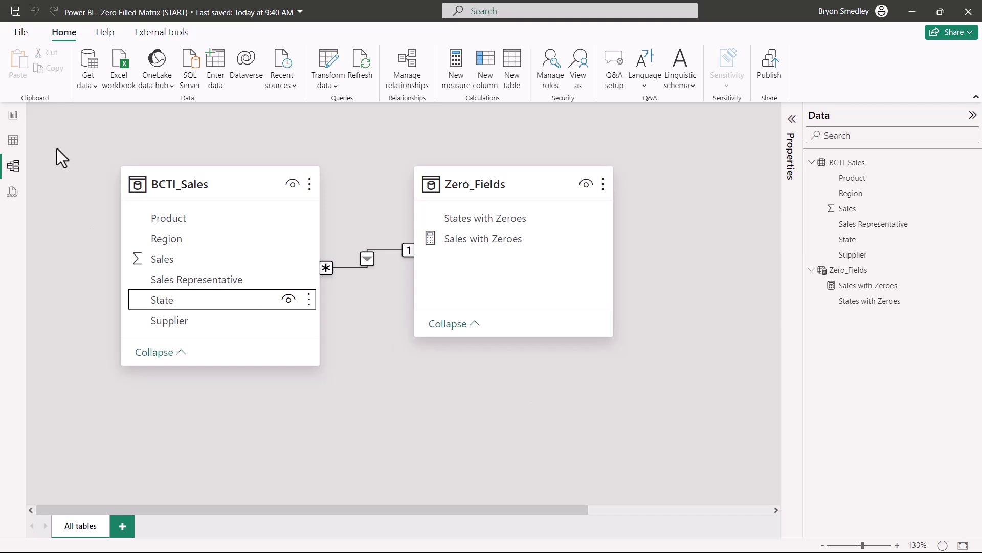
{"action": "left_click", "coordinate": [12, 115]}
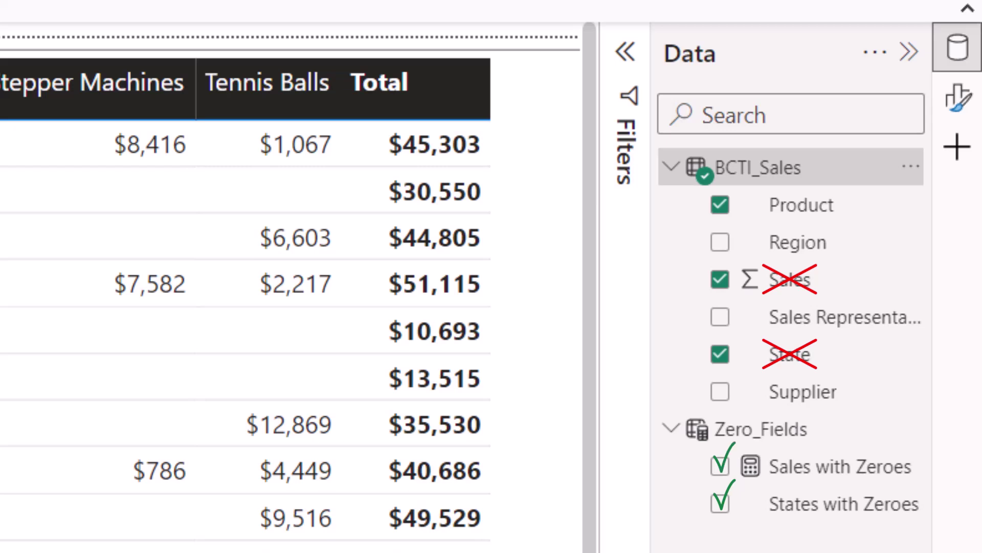
- Swap the matrix rows to States with Zeroes and its values to Sales with Zeroes
{"action": "left_click", "coordinate": [721, 354]}
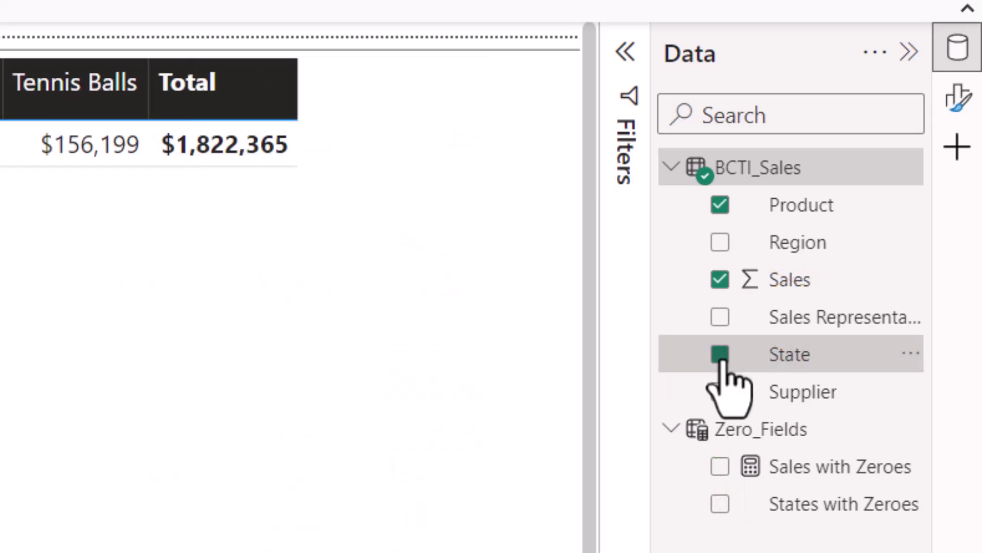
{"action": "left_click", "coordinate": [720, 504]}
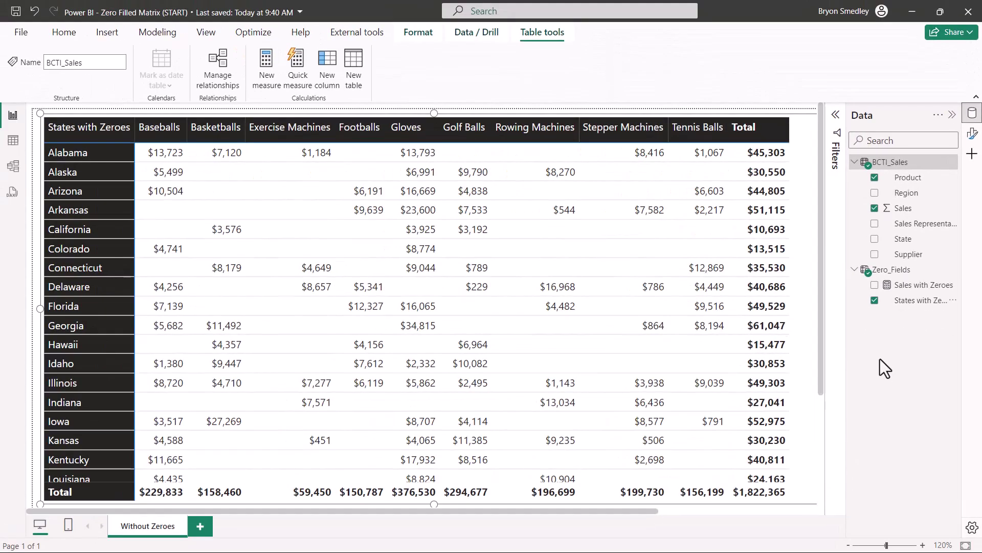
{"action": "left_click", "coordinate": [875, 209]}
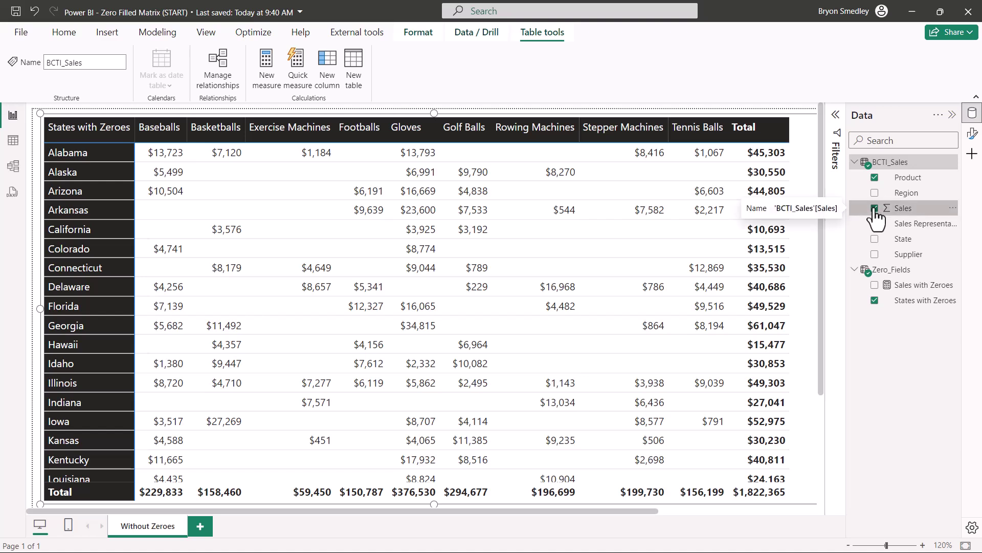
{"action": "left_click", "coordinate": [875, 285]}
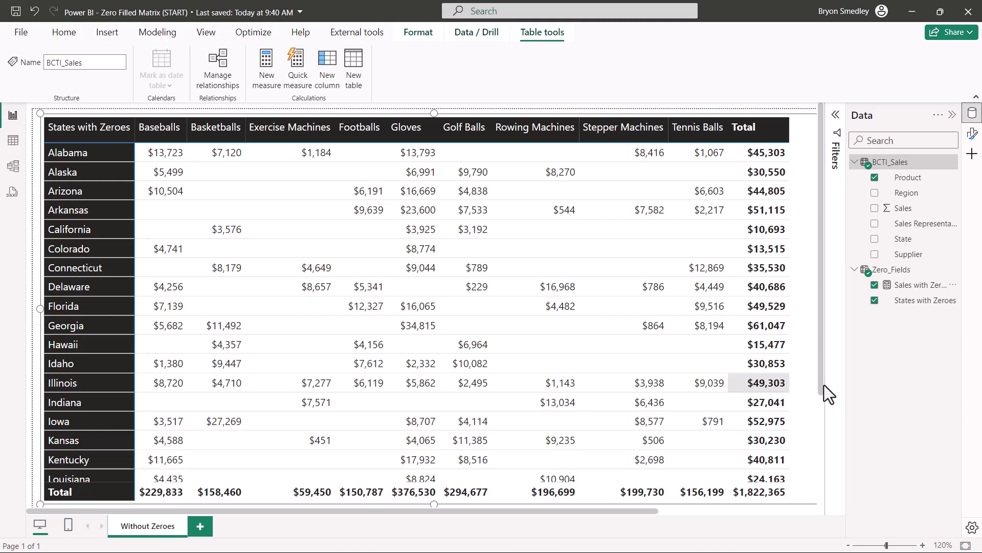
- Change the Sales with Zeroes formula to SUM(BCTI_Sales[Sales]) + 0
{"action": "left_click", "coordinate": [920, 287]}
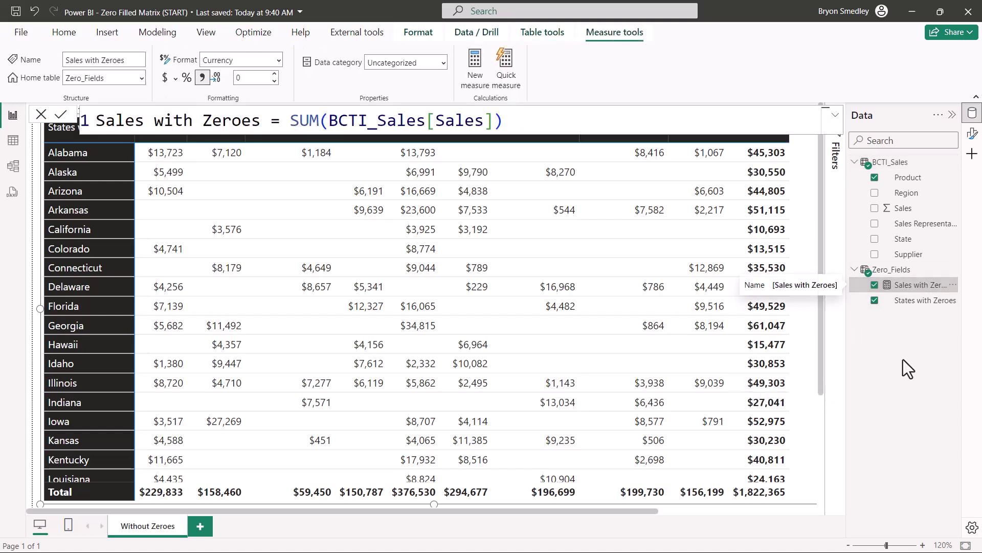
{"action": "left_click", "coordinate": [549, 122]}
{"action": "type", "text": "+ 0"}
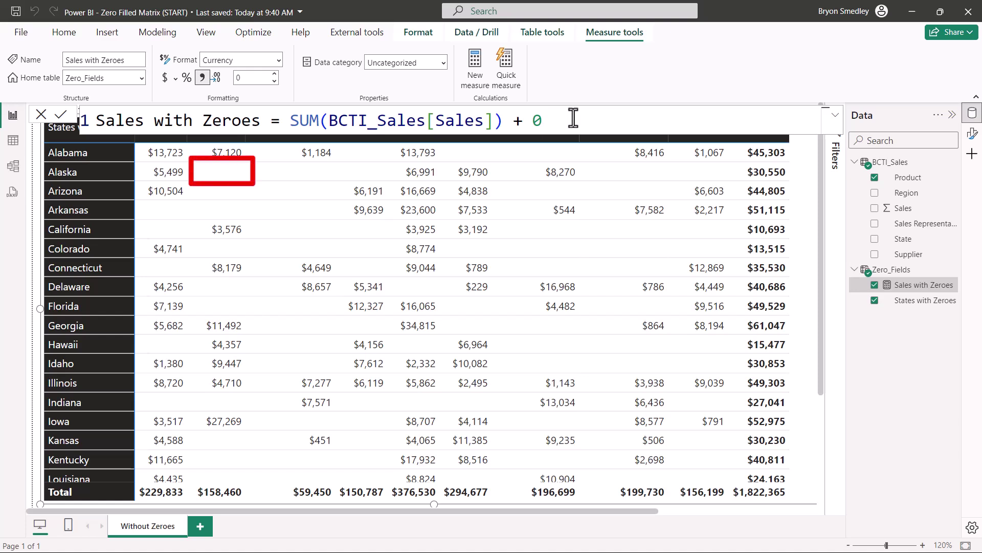
{"action": "key", "text": "Return"}
{"action": "left_click", "coordinate": [733, 210]}
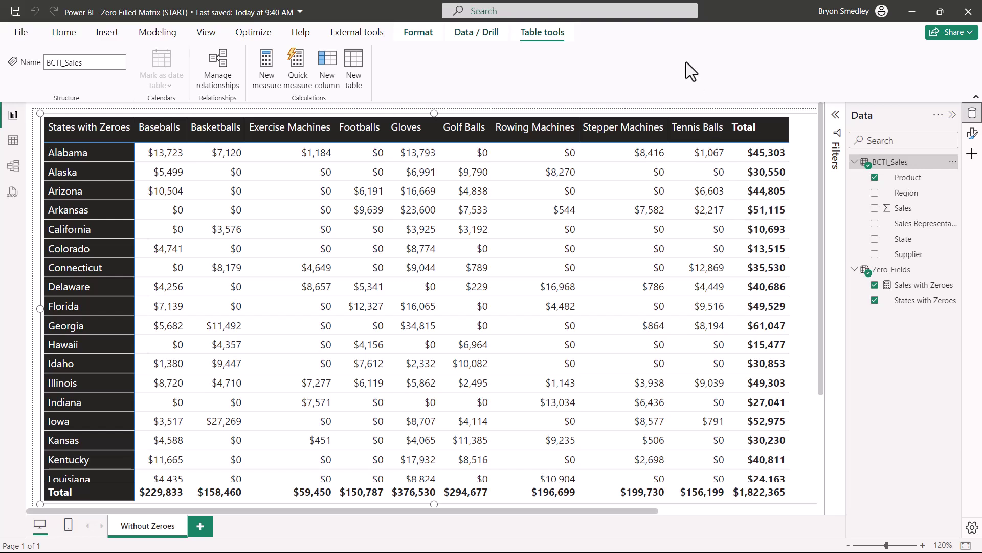
- Start rule-based font colour conditional formatting on the Sales with Zeroes values
{"action": "left_click", "coordinate": [842, 126]}
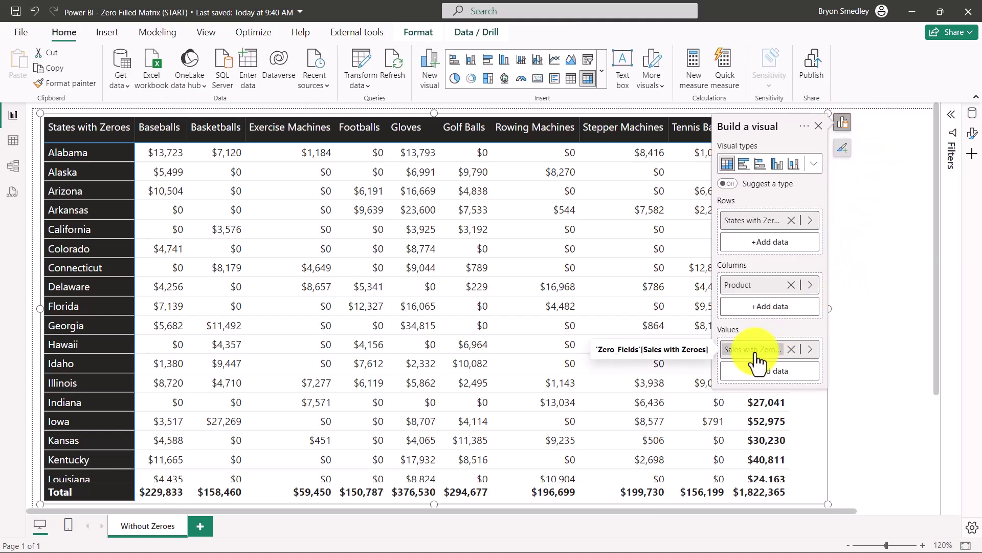
{"action": "right_click", "coordinate": [755, 352]}
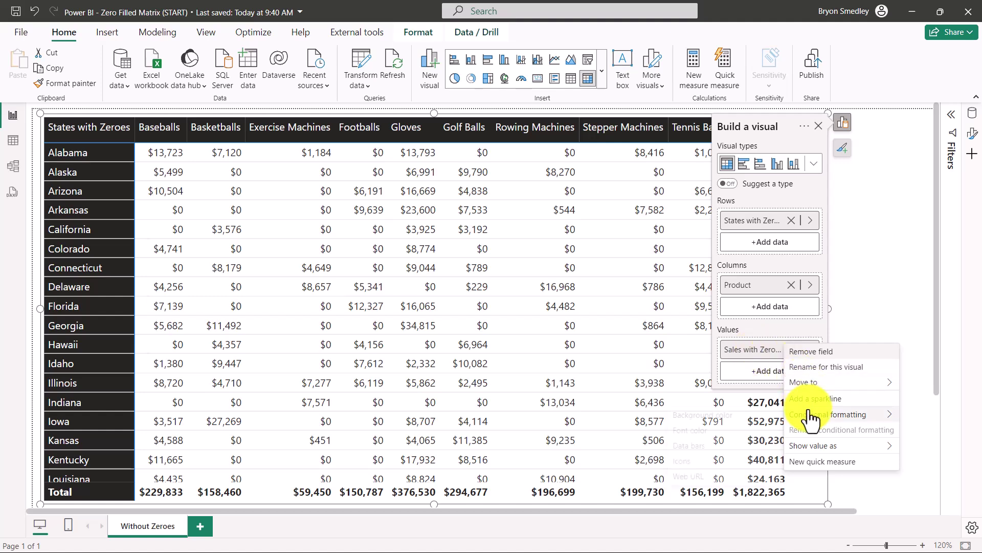
{"action": "mouse_move", "coordinate": [810, 415]}
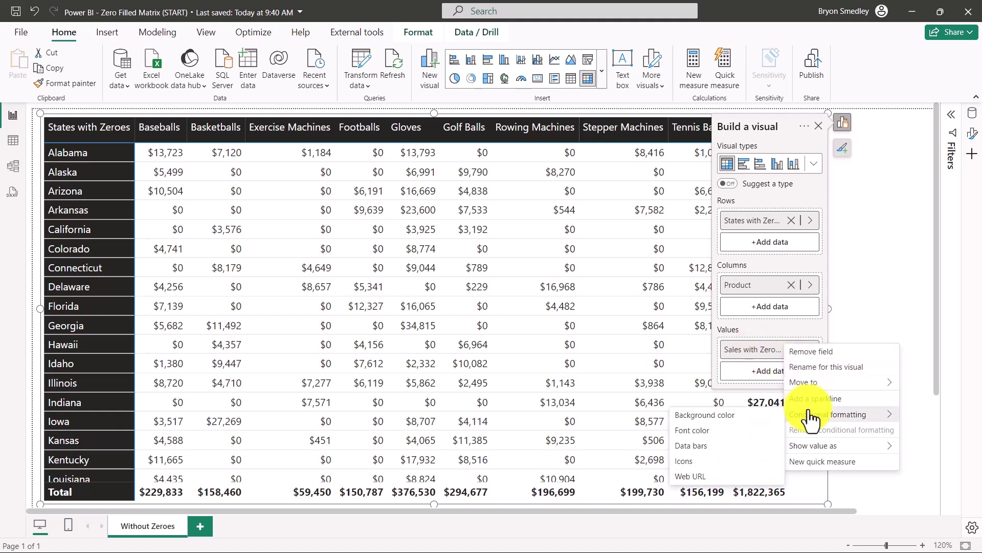
{"action": "left_click", "coordinate": [708, 432]}
{"action": "left_click", "coordinate": [302, 134]}
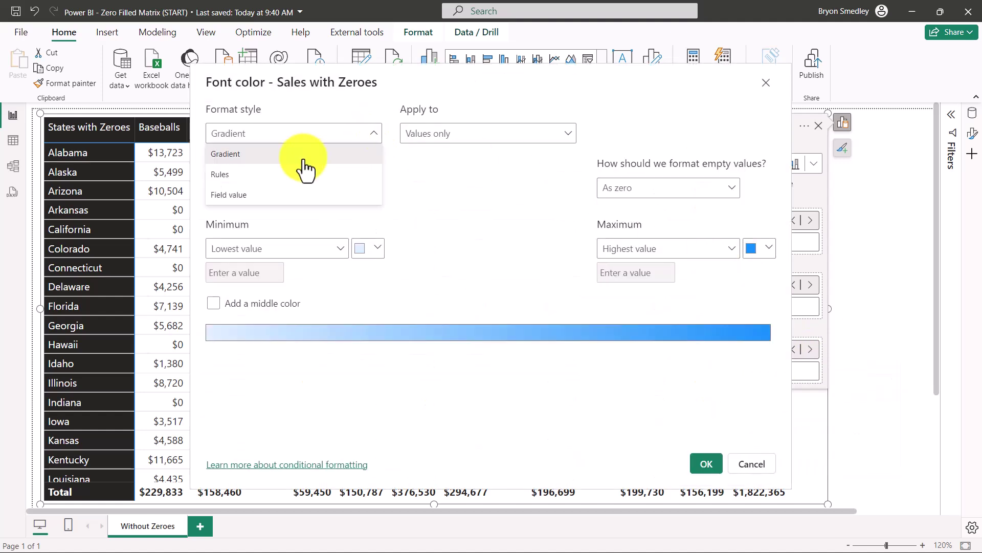
{"action": "left_click", "coordinate": [262, 175]}
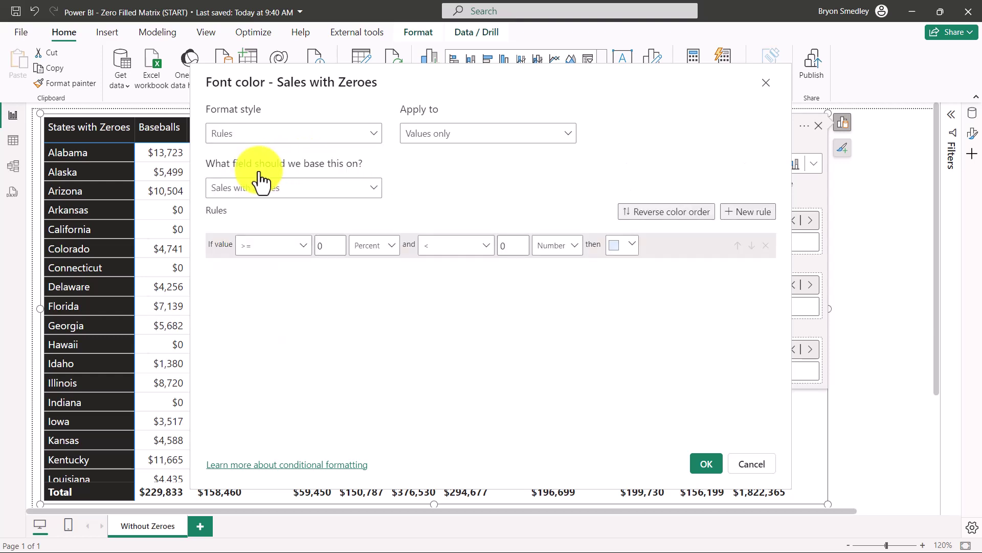
- Set the rule to colour values equal to 0 (Number) light grey, and apply it
{"action": "left_click", "coordinate": [301, 246]}
{"action": "left_click", "coordinate": [253, 308]}
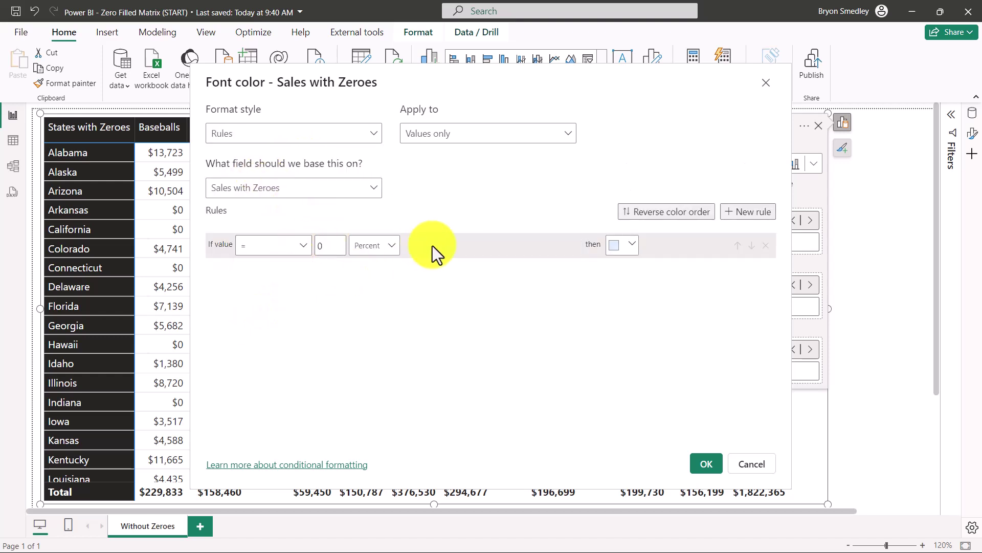
{"action": "left_click", "coordinate": [389, 247]}
{"action": "left_click", "coordinate": [381, 267]}
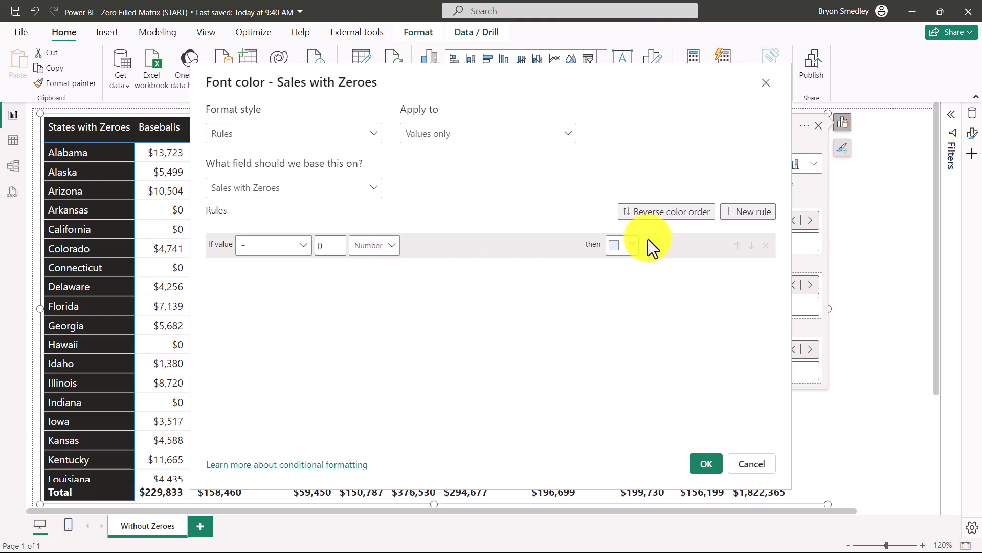
{"action": "left_click", "coordinate": [633, 245]}
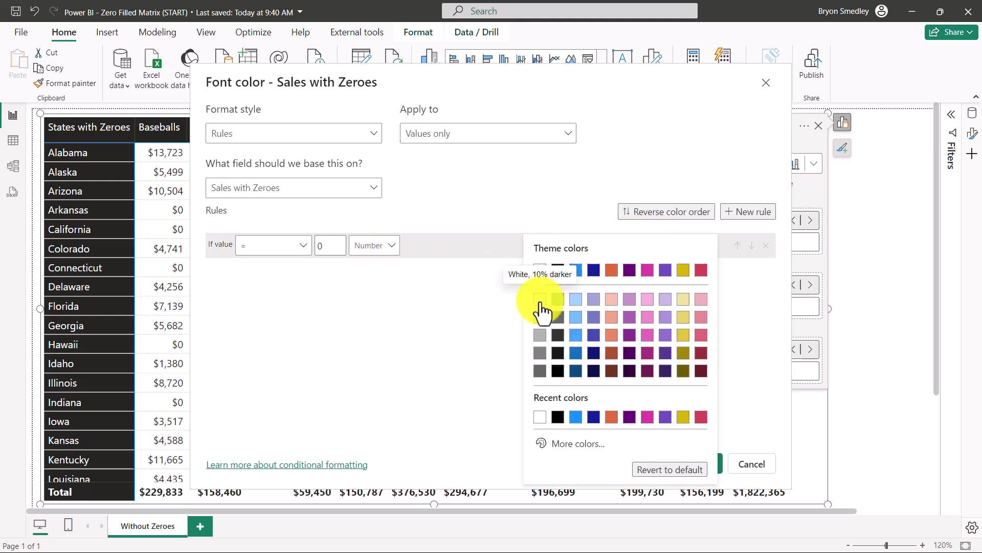
{"action": "left_click", "coordinate": [539, 316]}
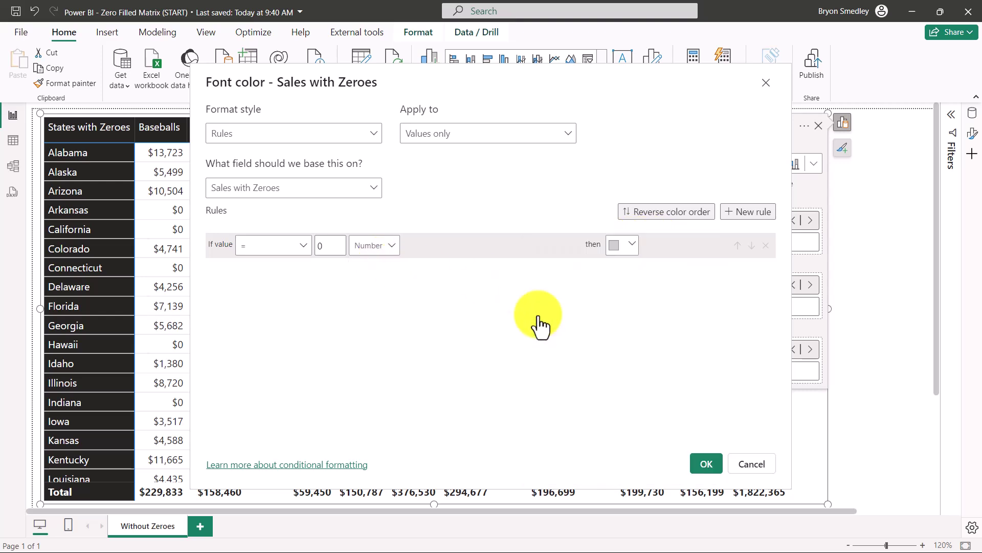
{"action": "left_click", "coordinate": [705, 464]}
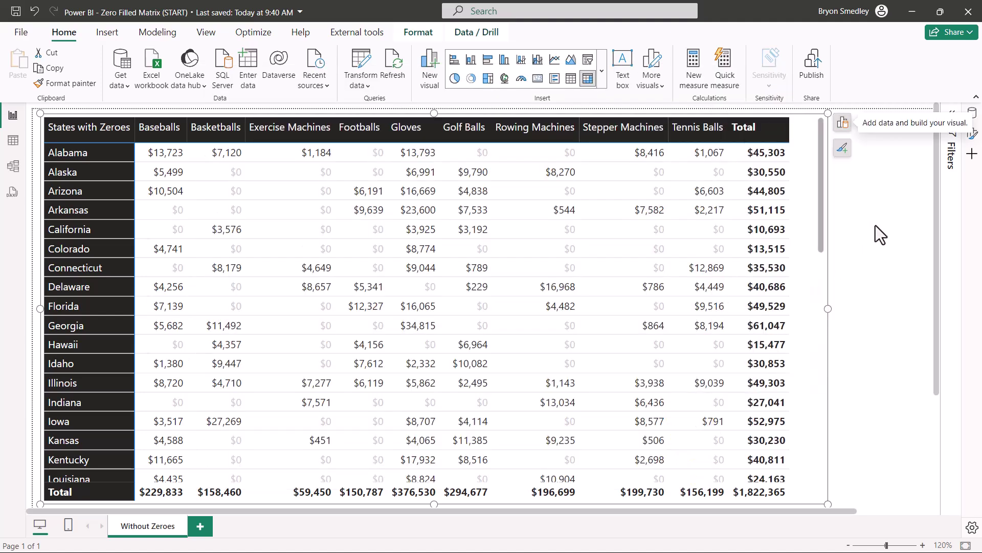